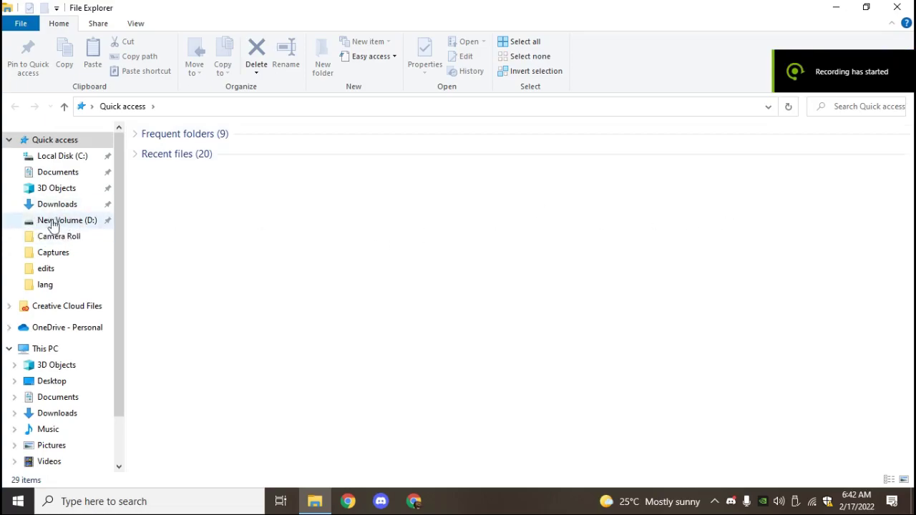
Browse New Volume (D:) into the WarThunder folder and scroll to find config.blk
click(65, 225)
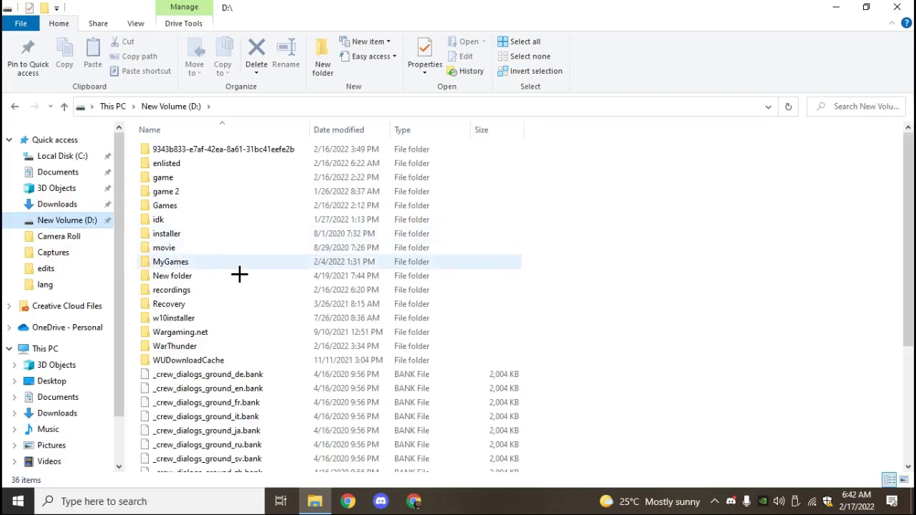
scroll(176, 258, down, 3)
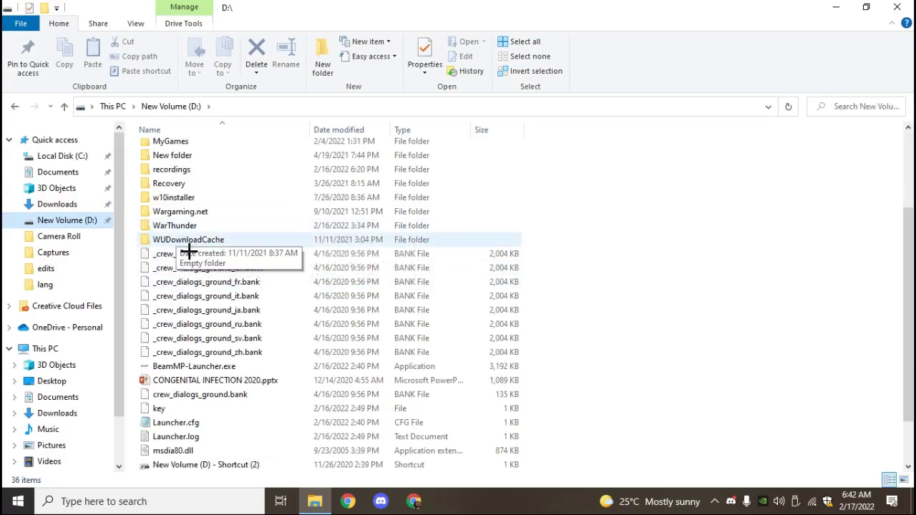
double_click(188, 227)
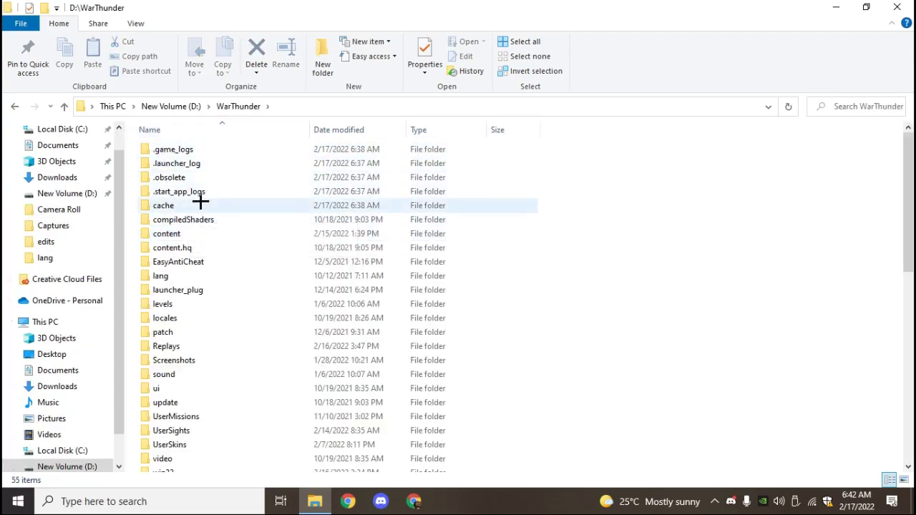
scroll(251, 299, down, 3)
scroll(194, 436, down, 3)
scroll(194, 409, up, 6)
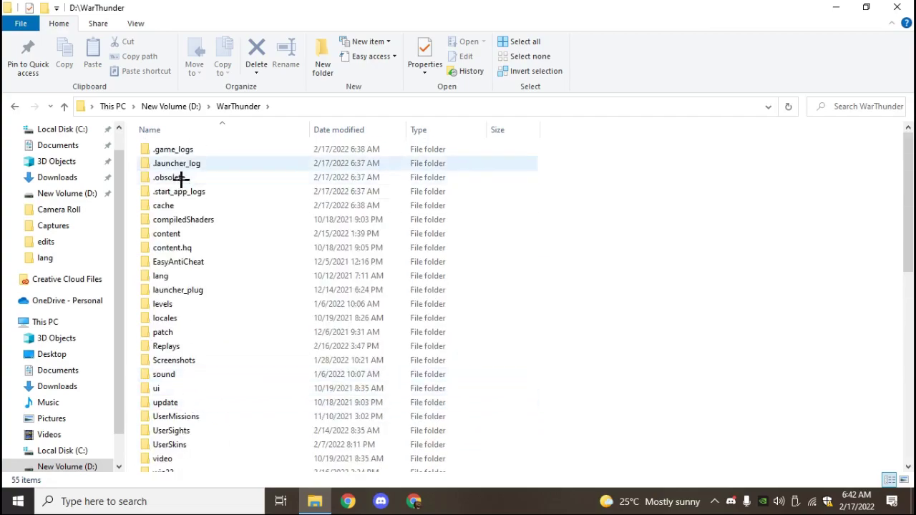
scroll(181, 178, down, 6)
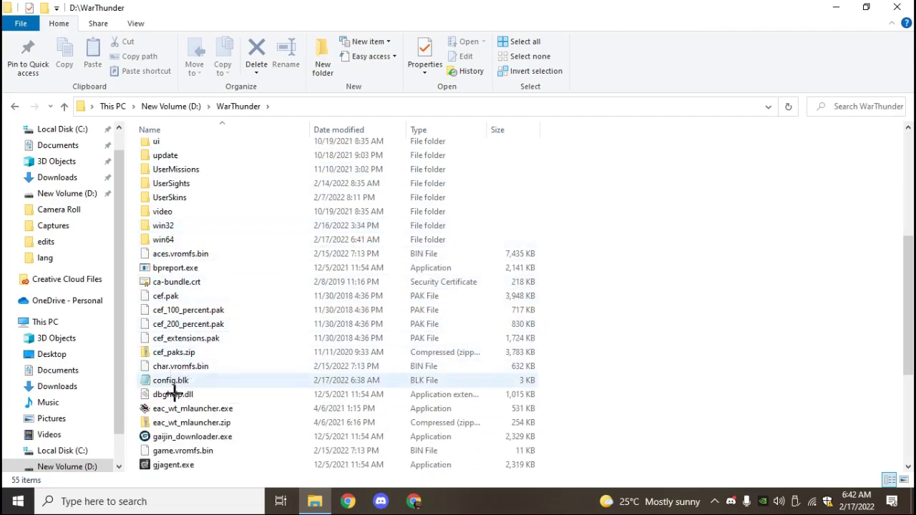
Open config.blk in Notepad and scroll down to its debug{ section
mouse_move(170, 380)
double_click(179, 381)
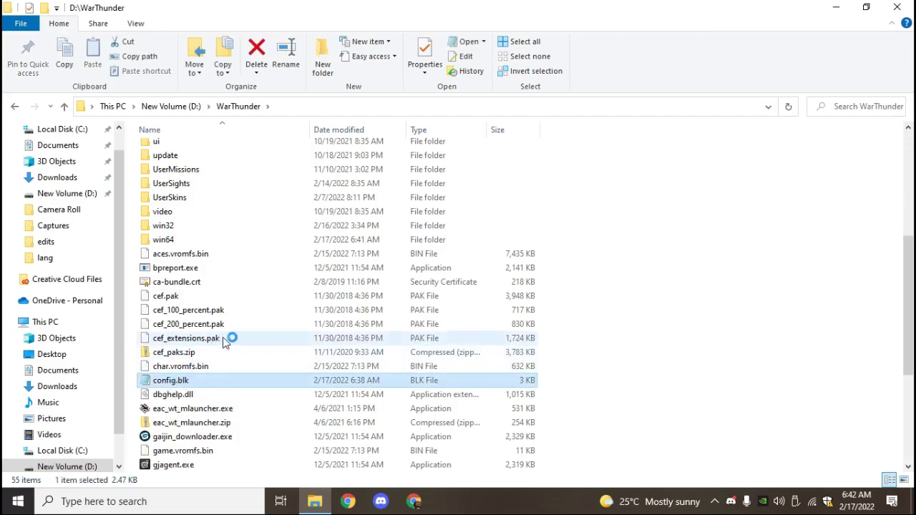
scroll(430, 270, down, 8)
scroll(430, 270, down, 5)
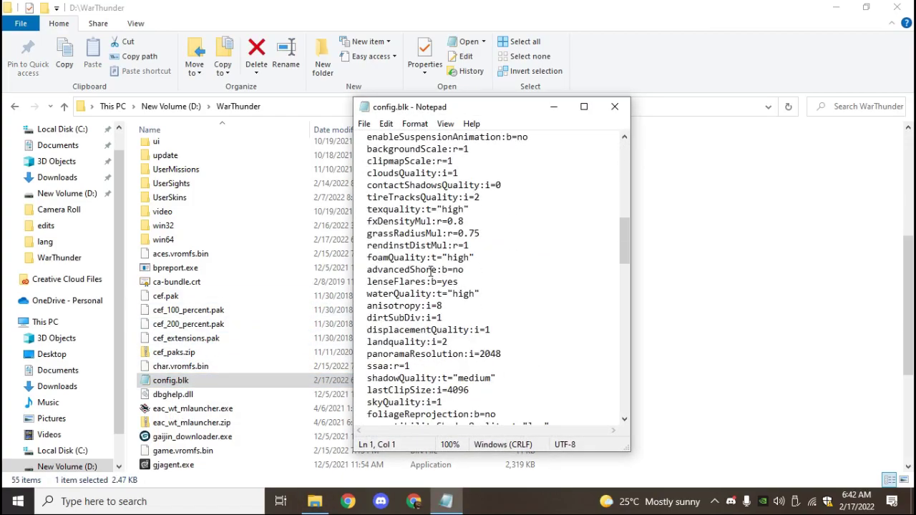
scroll(519, 296, down, 5)
scroll(520, 298, down, 3)
scroll(522, 299, down, 4)
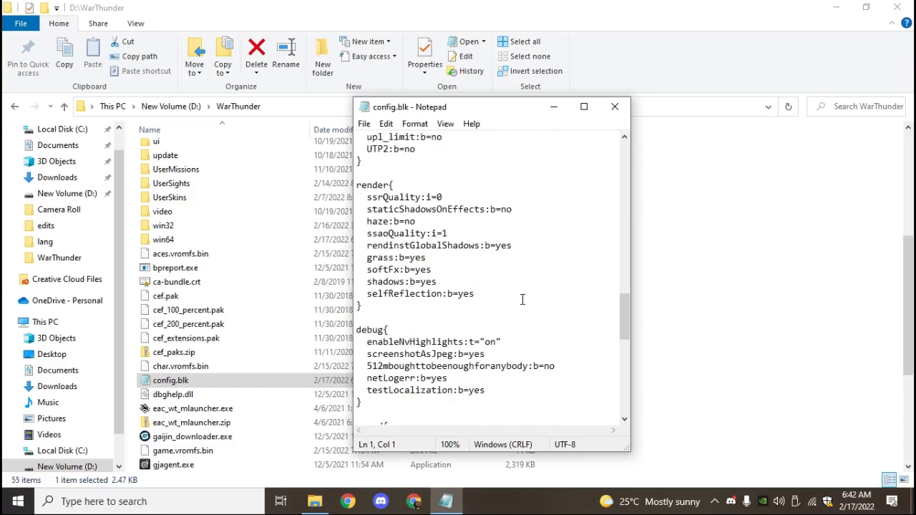
scroll(522, 299, down, 2)
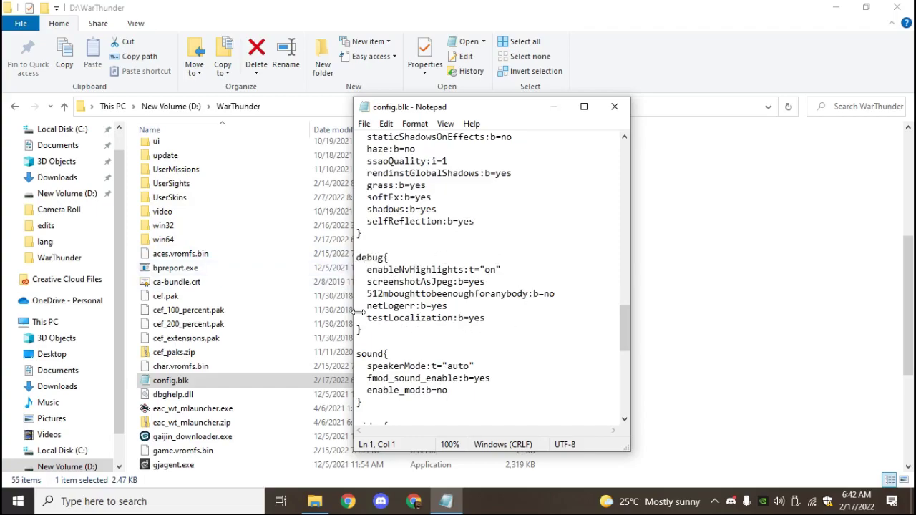
Delete and then restore the testLocalization:b=yes line before closing config.blk
drag(397, 323, 511, 326)
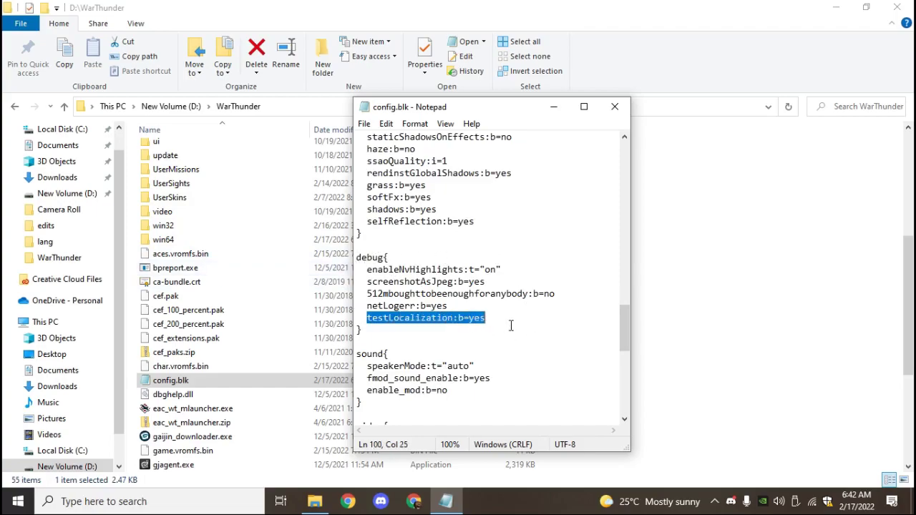
double_click(481, 330)
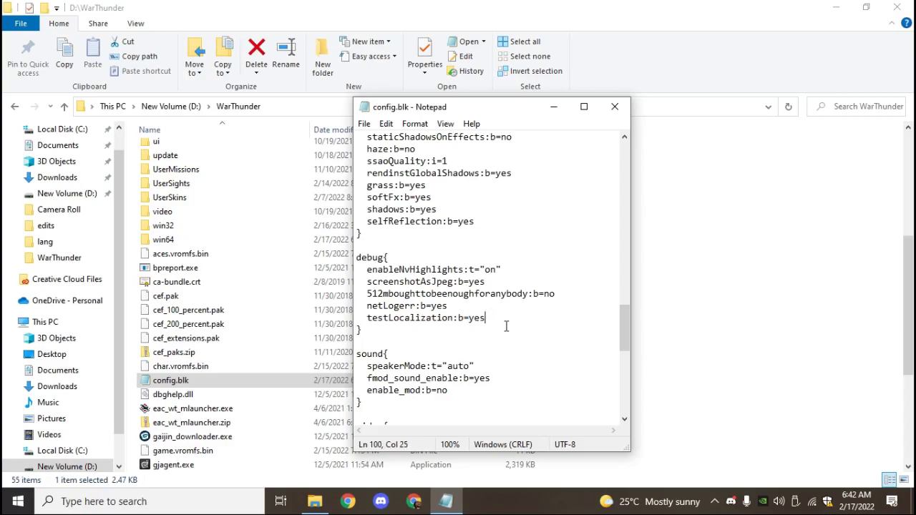
drag(506, 326, 370, 328)
key(ctrl+c)
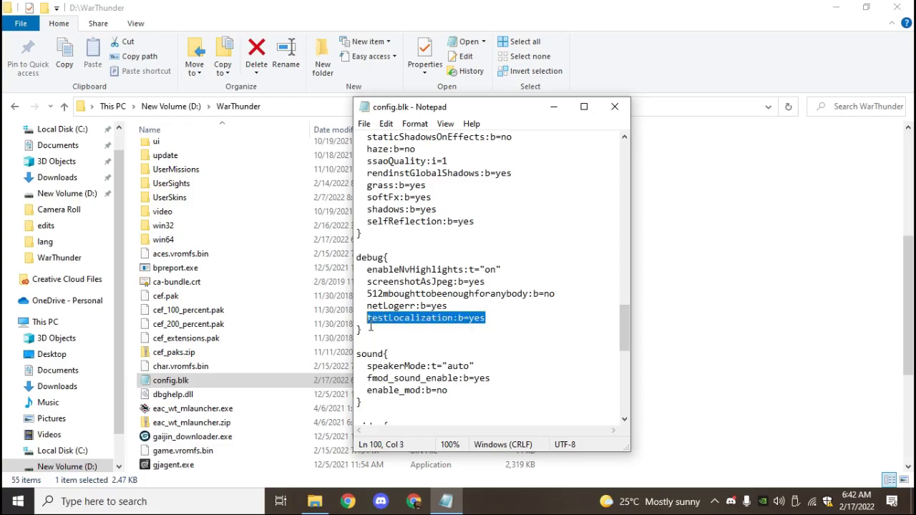
key(Delete)
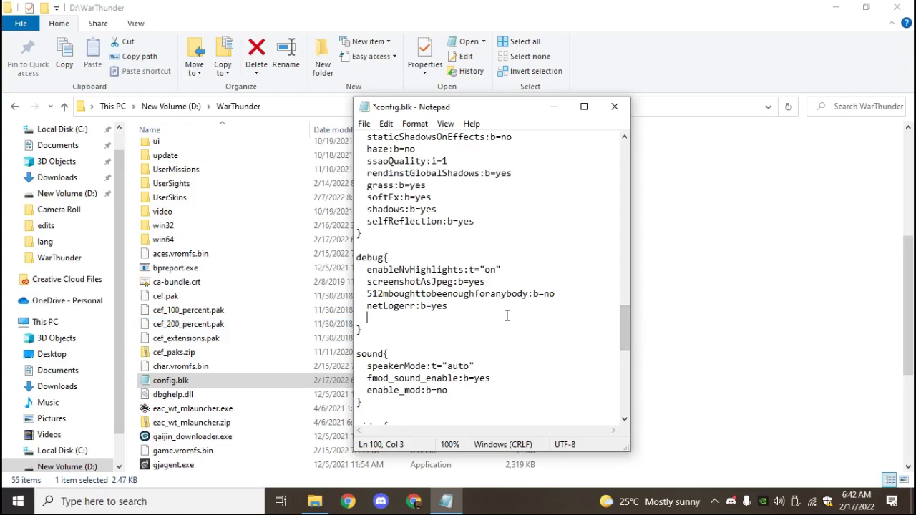
key(ctrl+v)
key(shift+Home)
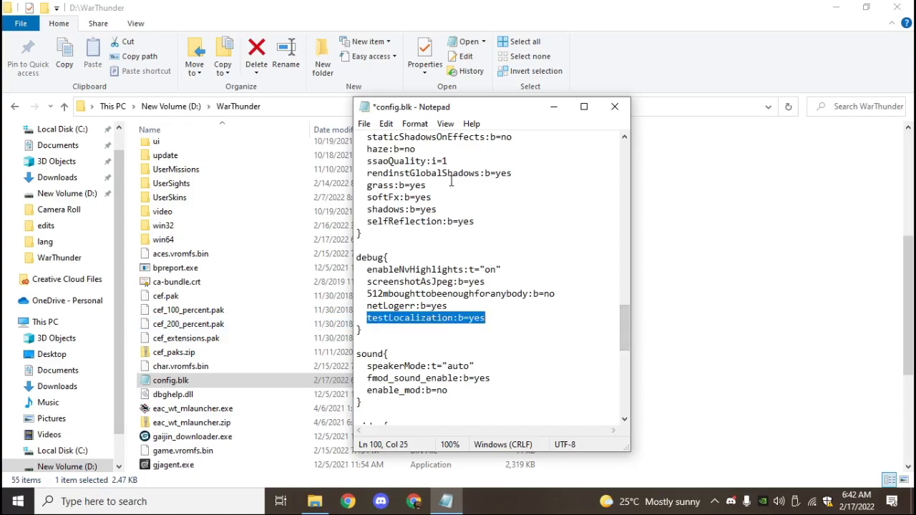
click(628, 106)
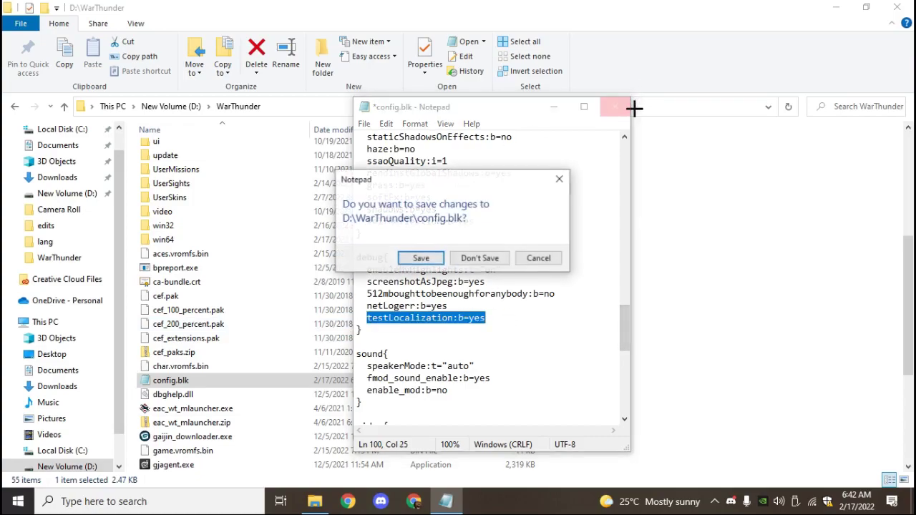
Save config.blk and open WarThunder's lang folder
click(422, 258)
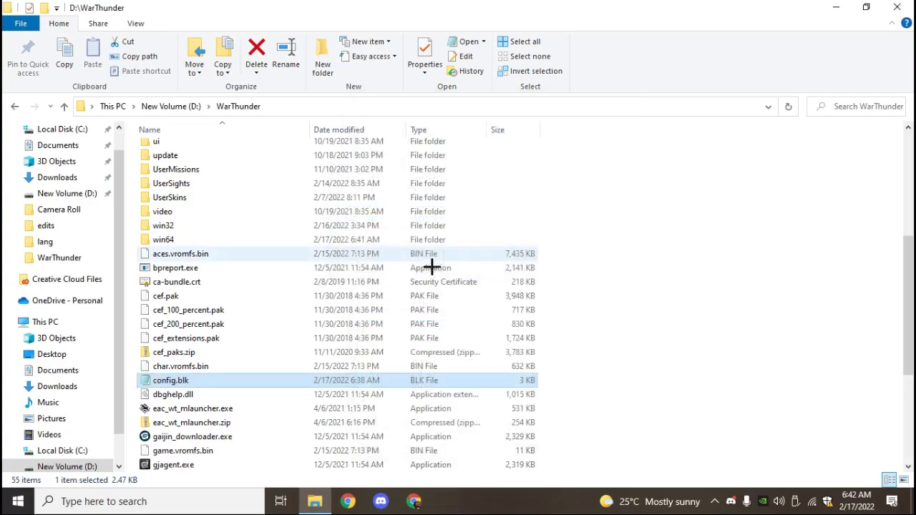
scroll(329, 297, up, 5)
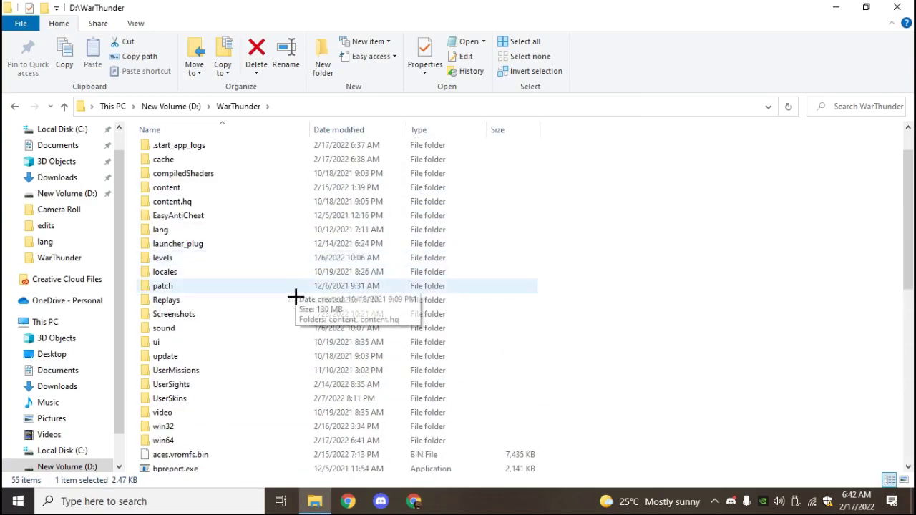
double_click(161, 231)
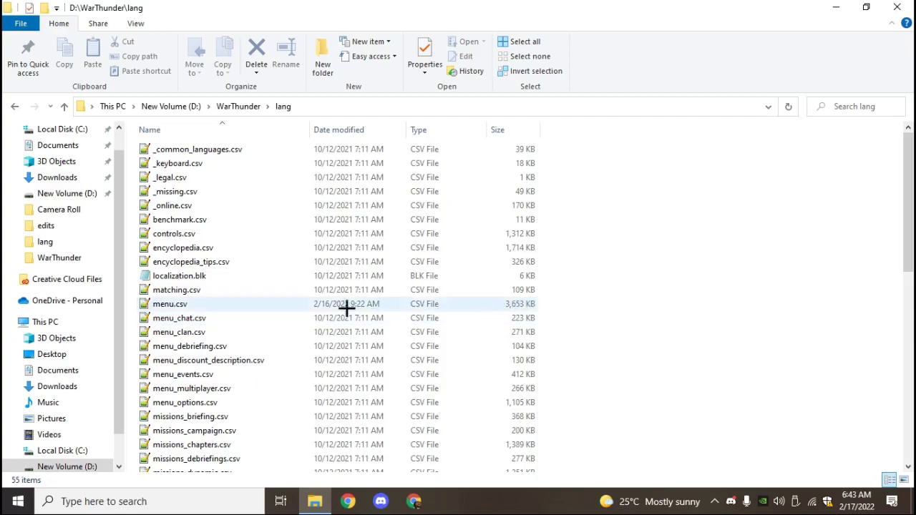
Open menu.csv in Notepad++ and scroll to the exp_reasons lines near line 718
double_click(170, 308)
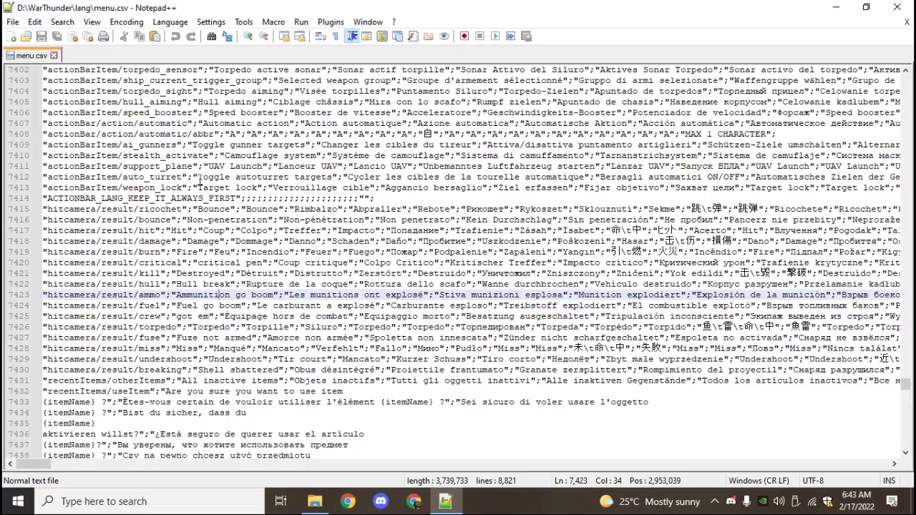
scroll(199, 182, up, 10)
scroll(165, 165, up, 10)
scroll(122, 143, up, 10)
scroll(82, 124, up, 15)
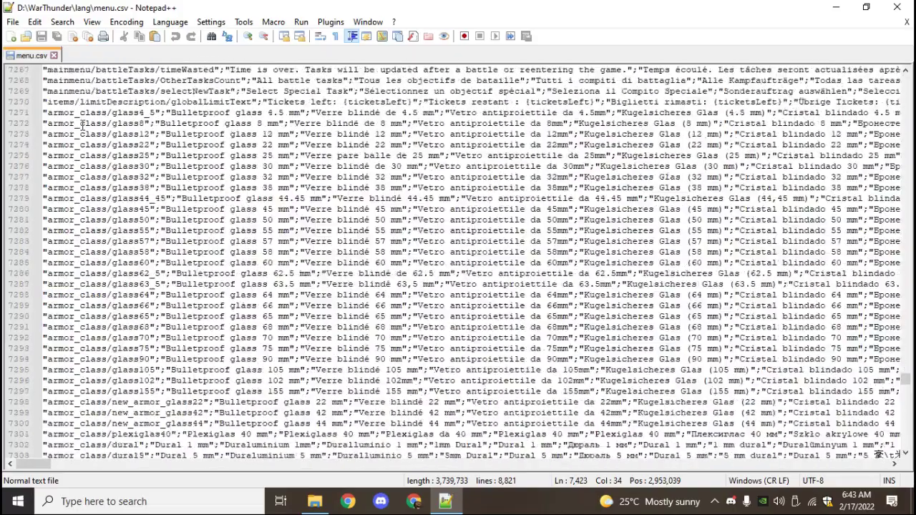
scroll(82, 125, up, 10)
scroll(83, 125, up, 10)
scroll(82, 124, up, 11)
scroll(82, 124, up, 11)
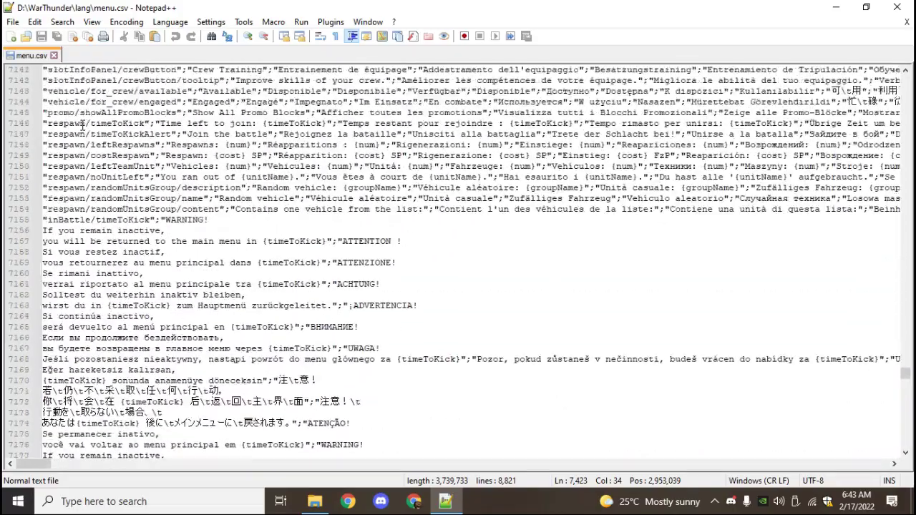
scroll(83, 125, up, 4)
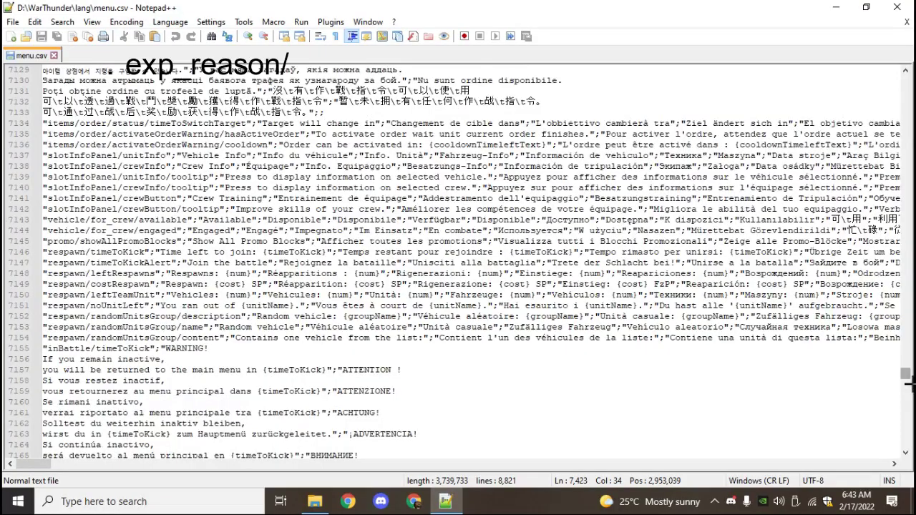
scroll(458, 261, up, 20)
scroll(458, 262, up, 20)
scroll(458, 261, up, 20)
scroll(34, 408, up, 20)
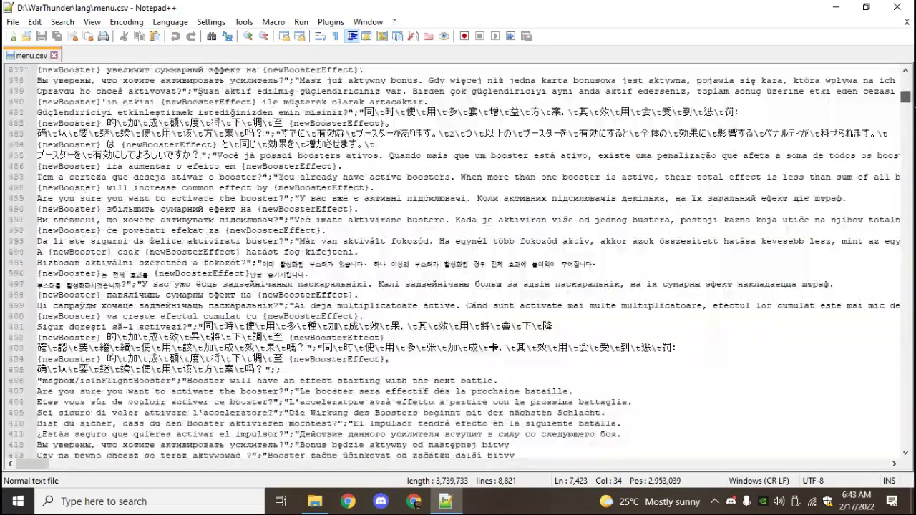
scroll(34, 408, up, 20)
scroll(34, 408, up, 20)
scroll(34, 408, down, 8)
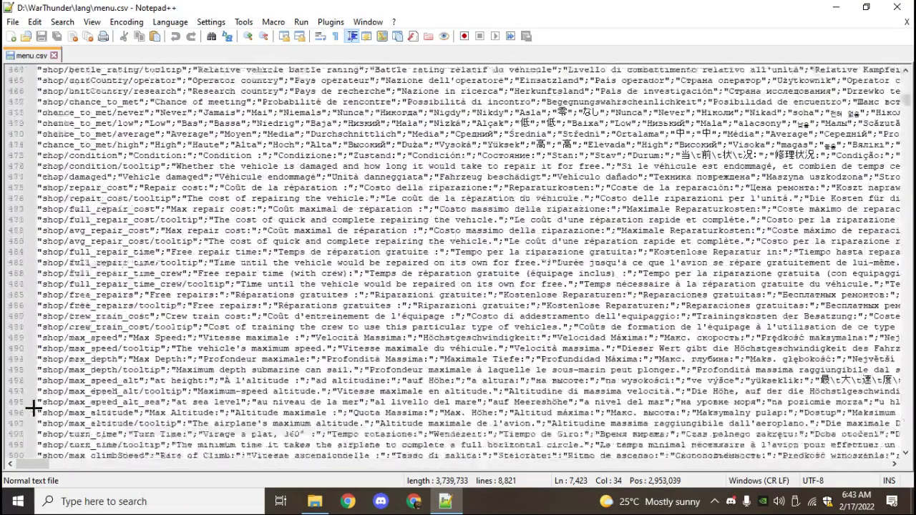
scroll(34, 408, down, 14)
scroll(33, 408, down, 1)
scroll(34, 408, down, 13)
scroll(34, 408, down, 7)
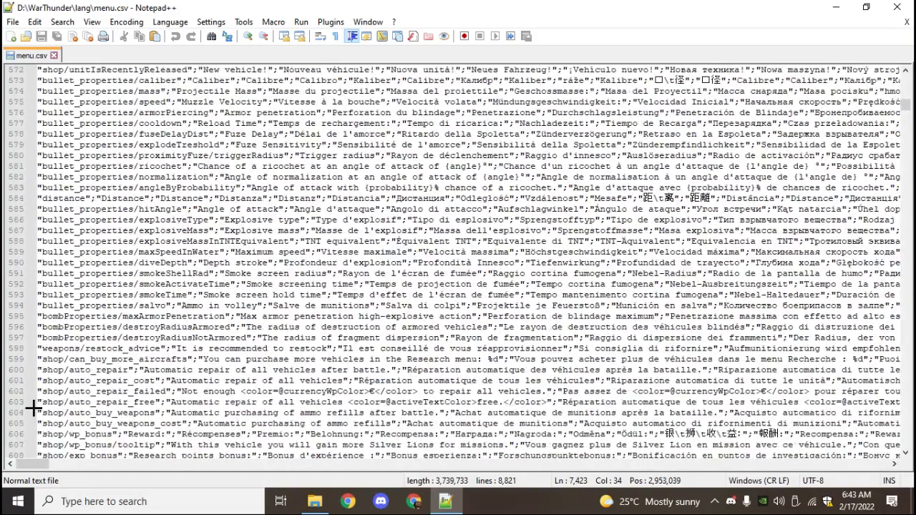
scroll(33, 408, down, 7)
scroll(32, 411, down, 5)
scroll(29, 413, down, 5)
scroll(29, 415, down, 7)
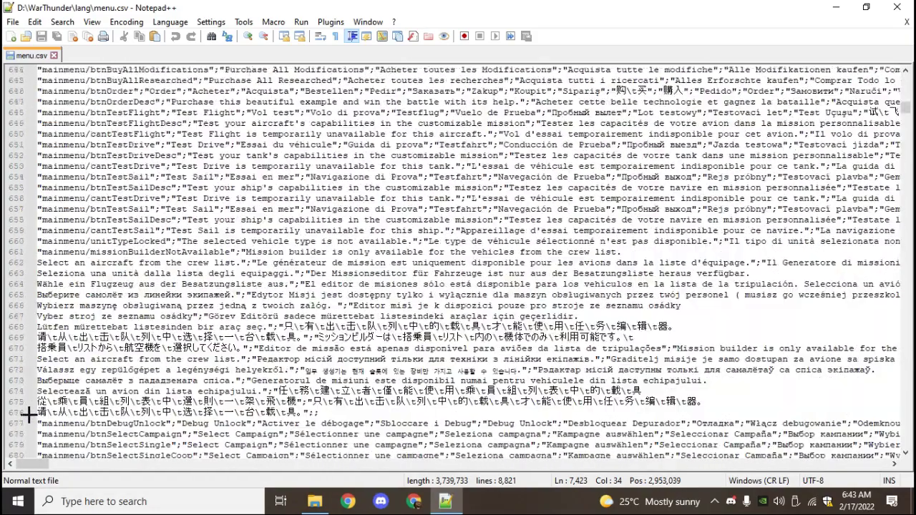
scroll(29, 430, down, 4)
scroll(29, 441, down, 5)
scroll(33, 402, down, 7)
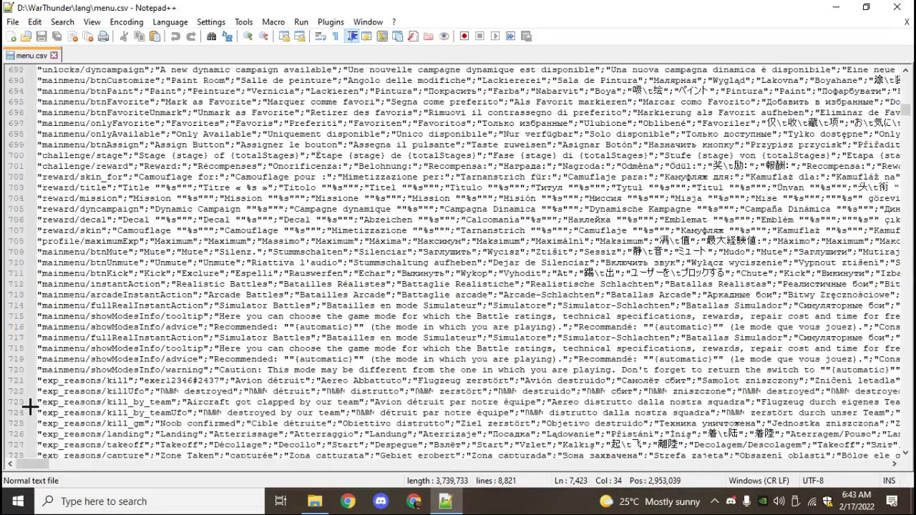
scroll(30, 407, down, 13)
scroll(37, 340, up, 1)
scroll(39, 306, up, 3)
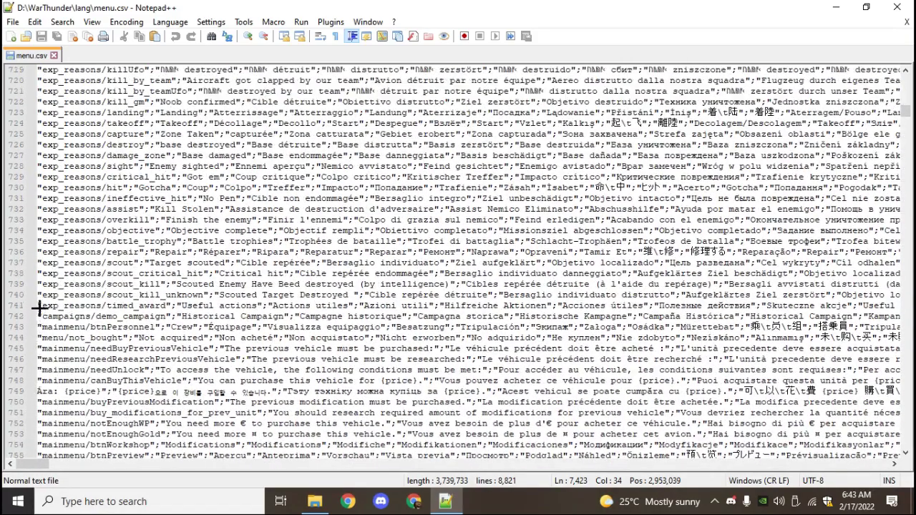
scroll(91, 247, up, 2)
scroll(83, 193, up, 2)
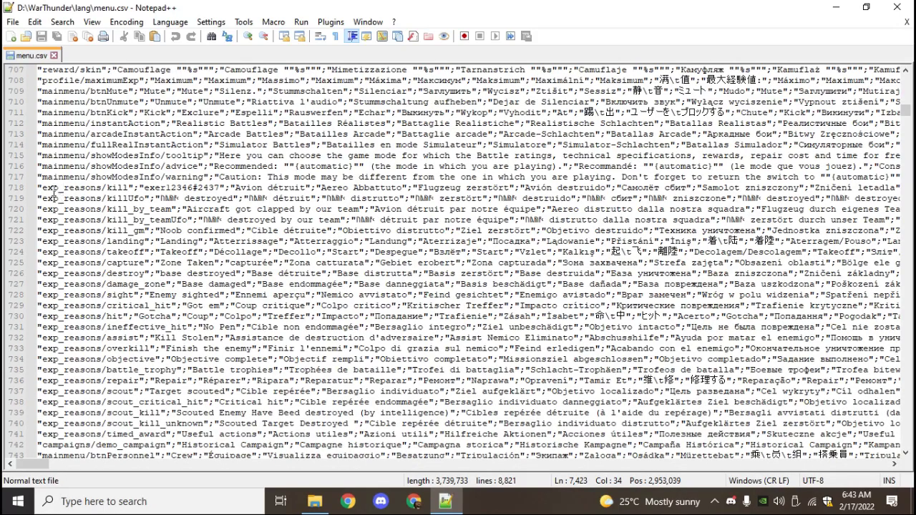
click(46, 188)
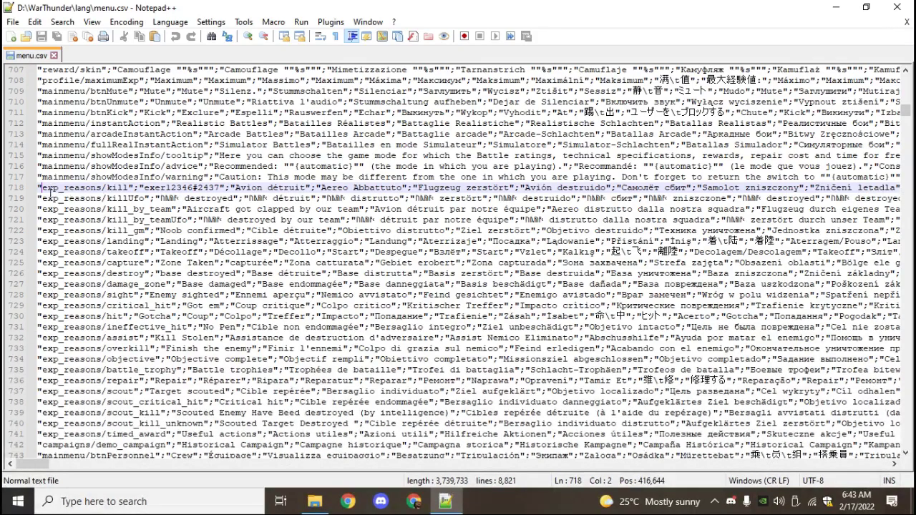
triple_click(50, 190)
double_click(53, 193)
click(263, 284)
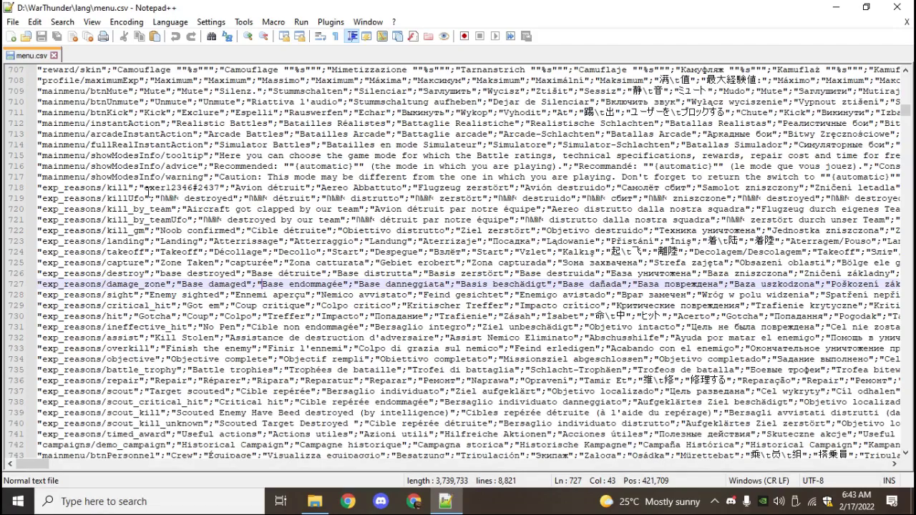
drag(145, 189, 217, 188)
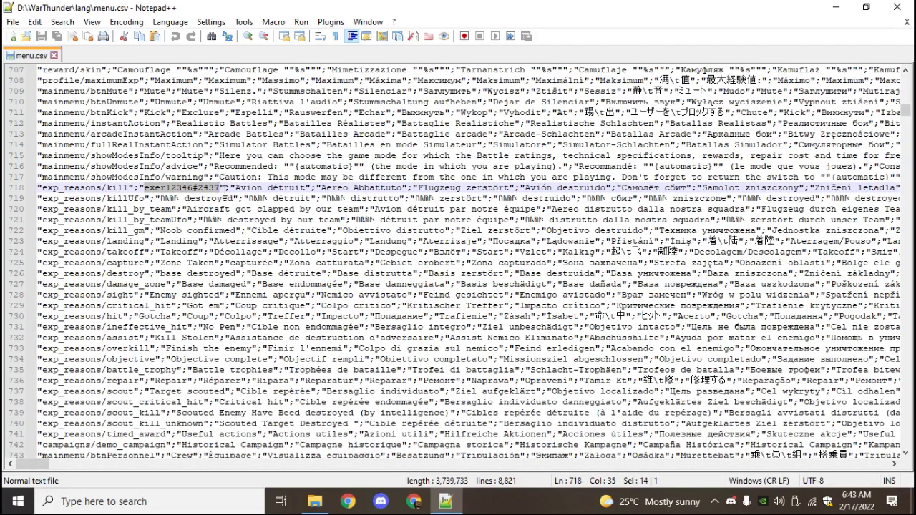
right_click(206, 184)
click(247, 214)
click(265, 189)
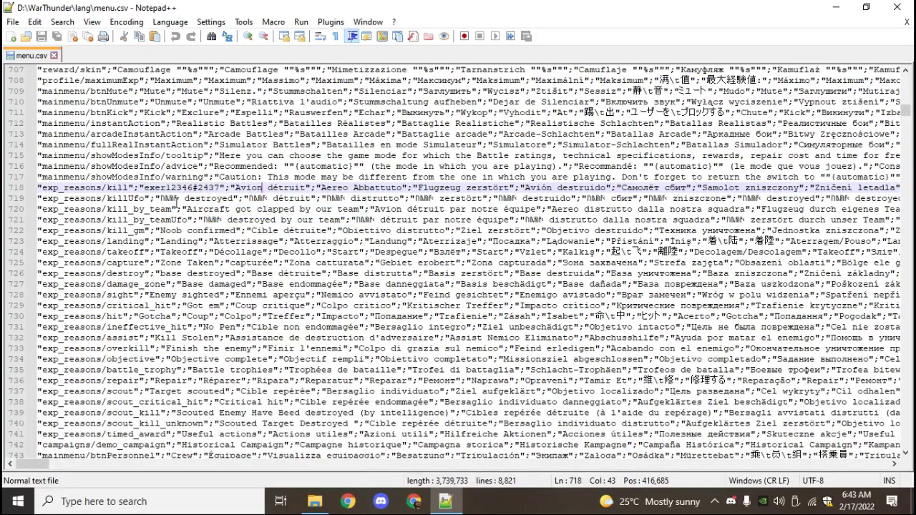
double_click(181, 188)
click(194, 188)
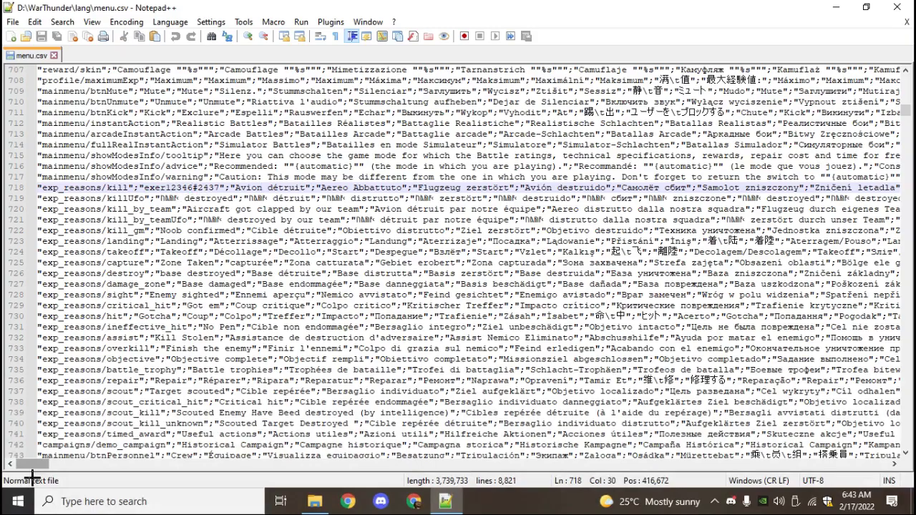
drag(32, 478, 67, 465)
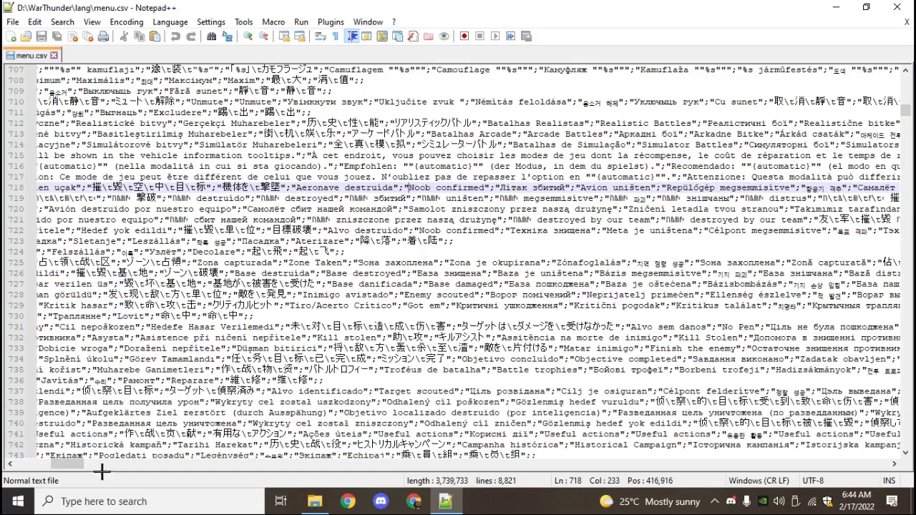
drag(72, 464, 21, 465)
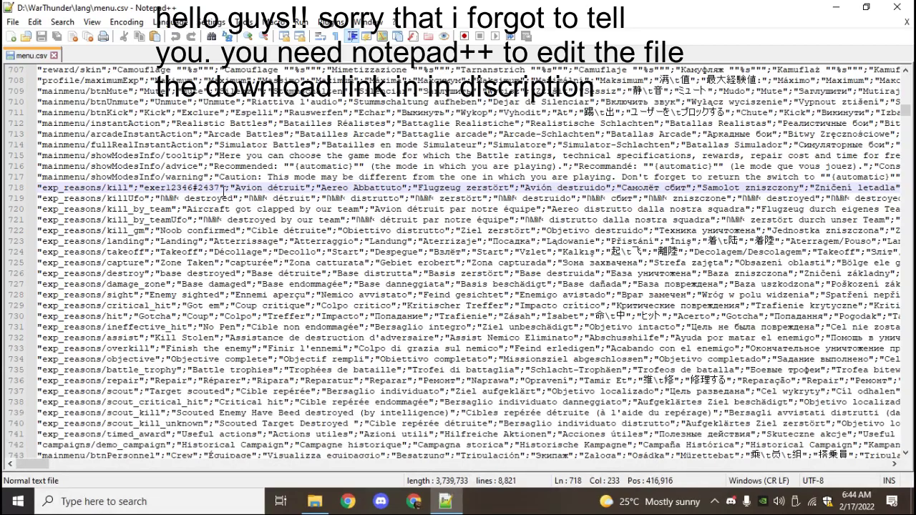
Select the custom kill text on line 718, then look through the File and Search menus
drag(222, 192, 157, 193)
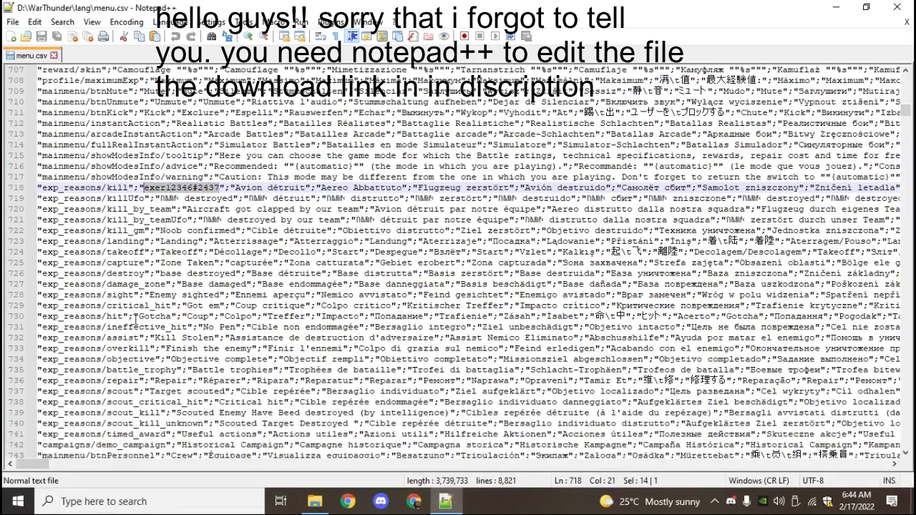
mouse_move(36, 478)
mouse_down()
mouse_move(80, 465)
mouse_move(32, 466)
mouse_up()
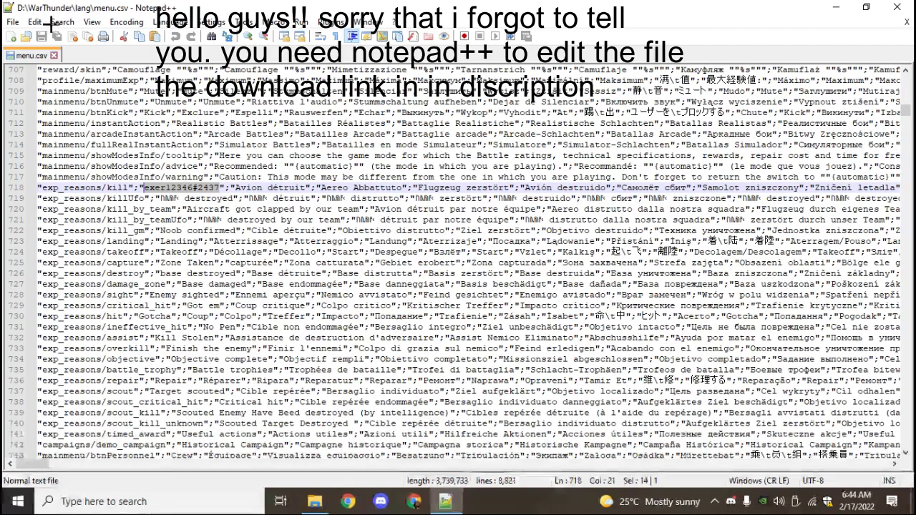
click(14, 22)
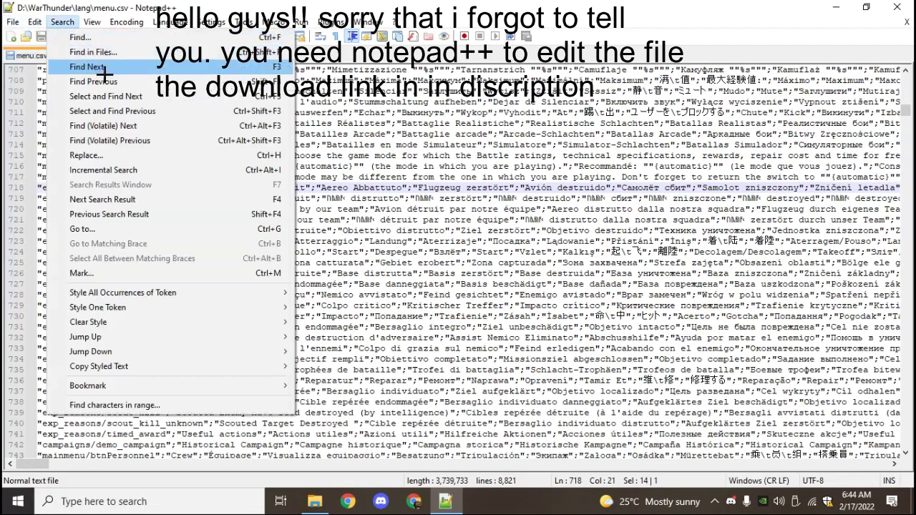
click(17, 33)
click(13, 22)
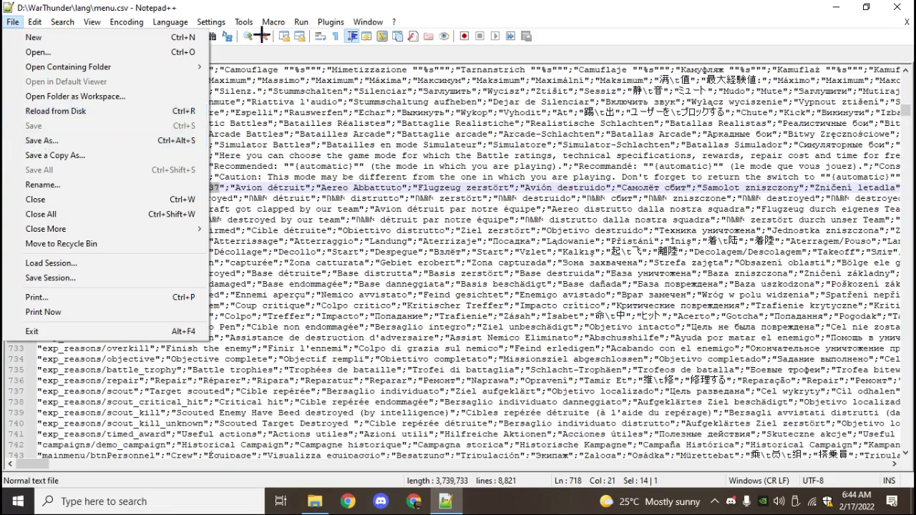
Close Notepad++ and Explorer, then destroy two enemy tanks from the gunner's sight
click(908, 24)
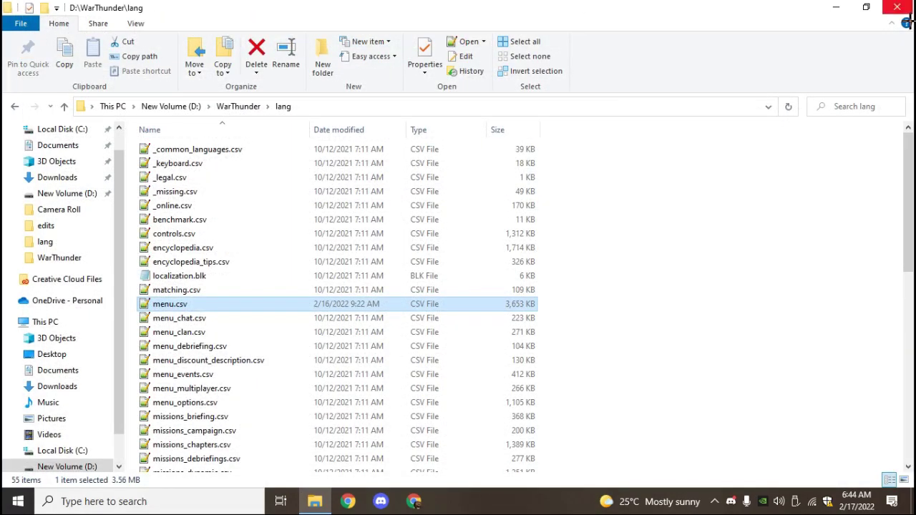
click(898, 7)
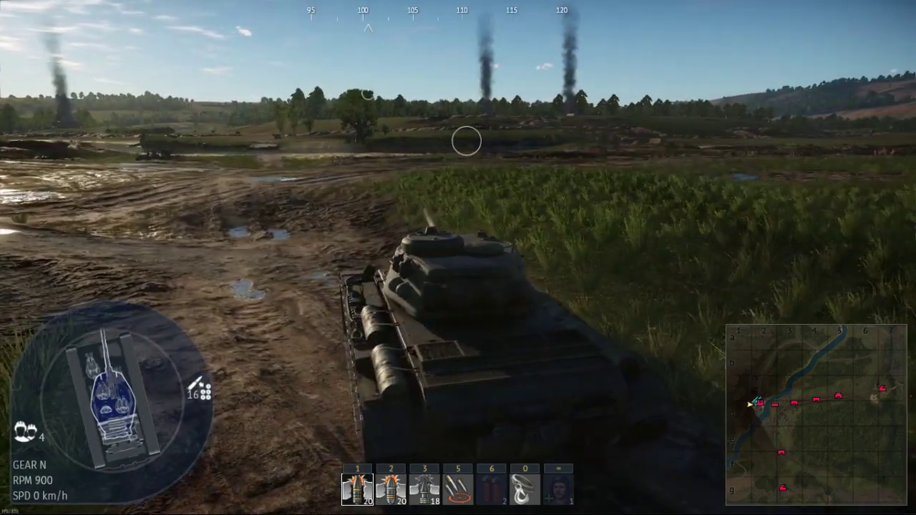
key(shift)
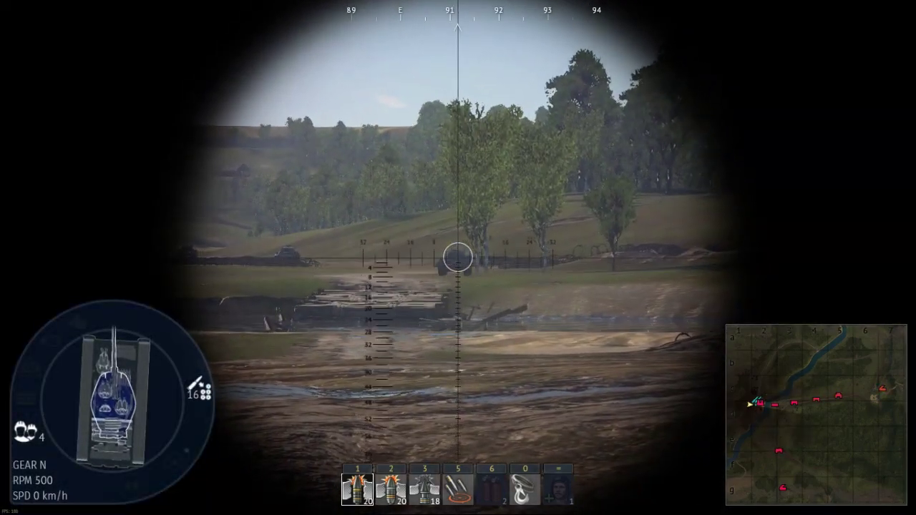
click(458, 257)
key(shift)
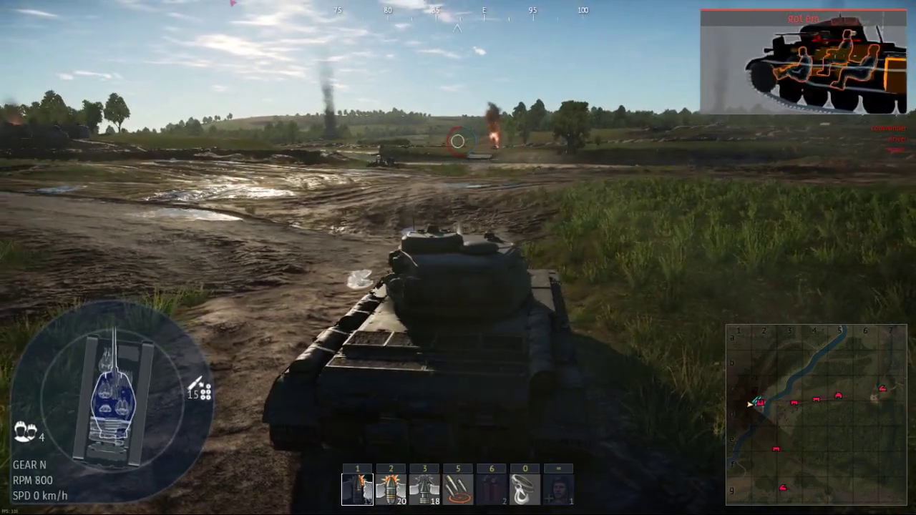
key(shift)
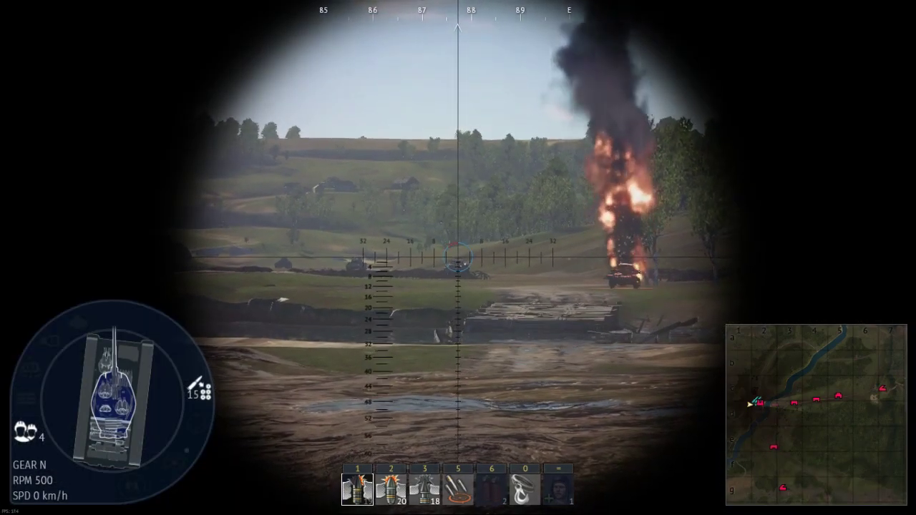
click(458, 258)
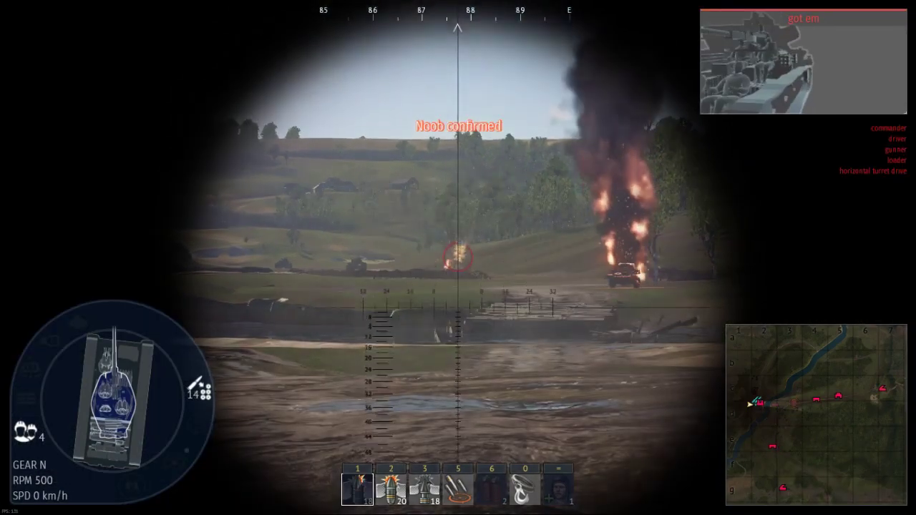
key(shift)
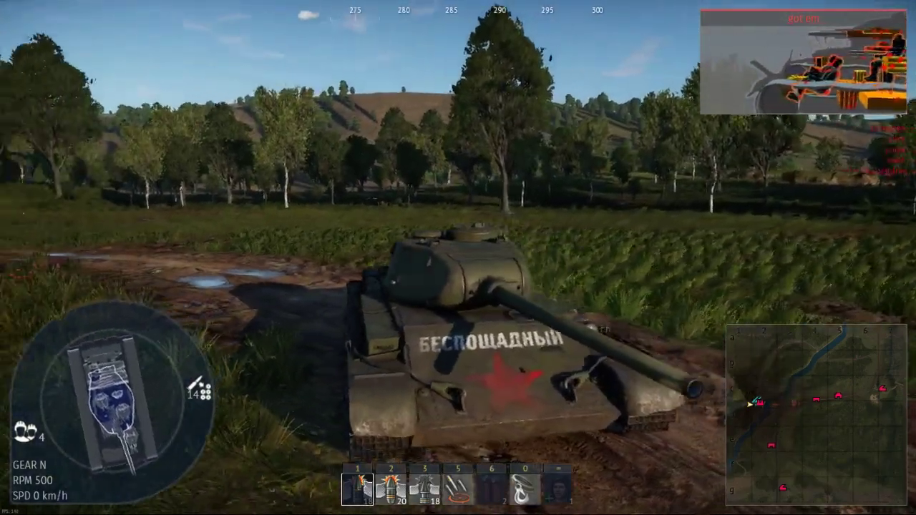